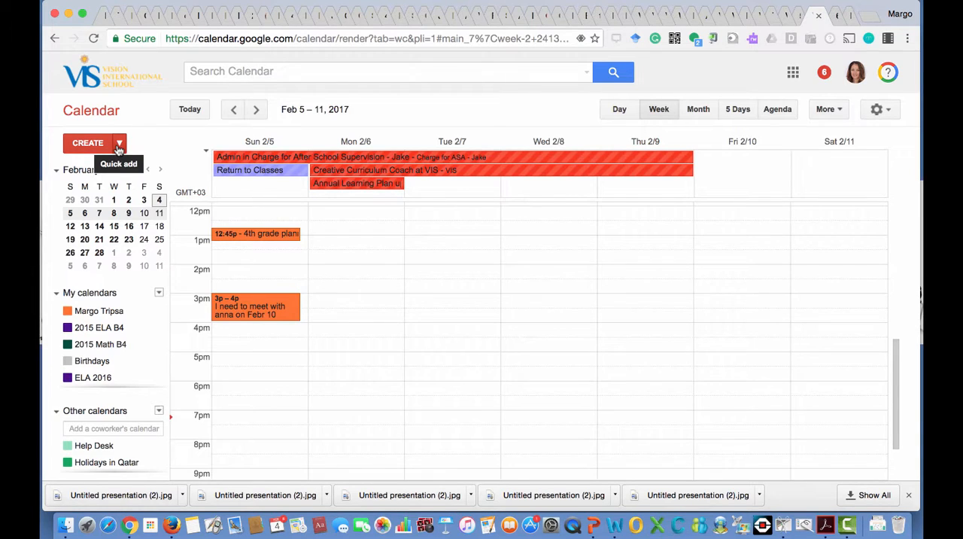
Open the 3pm Sunday meeting event, look at its Find a time schedule, and return to the week calendar.
{"action": "left_click", "coordinate": [251, 314]}
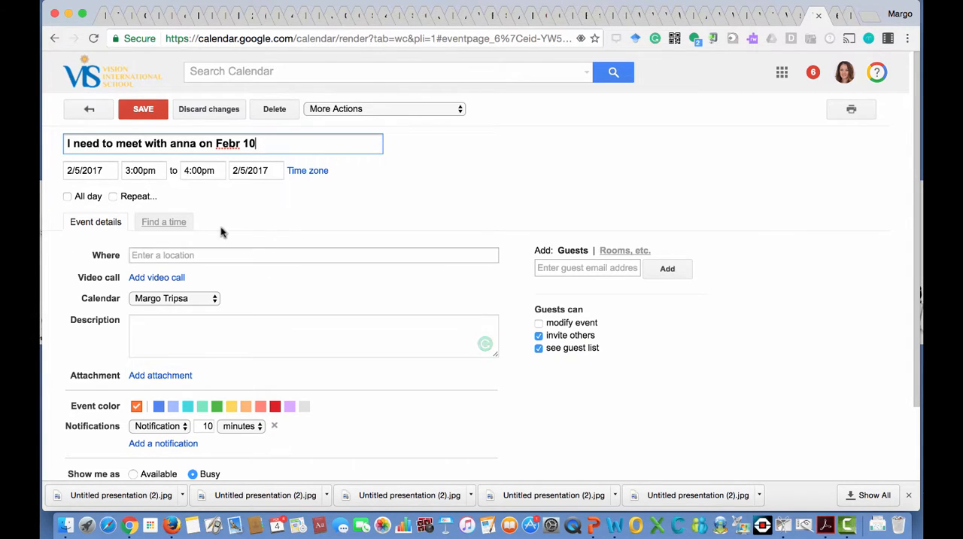
{"action": "left_click", "coordinate": [160, 226]}
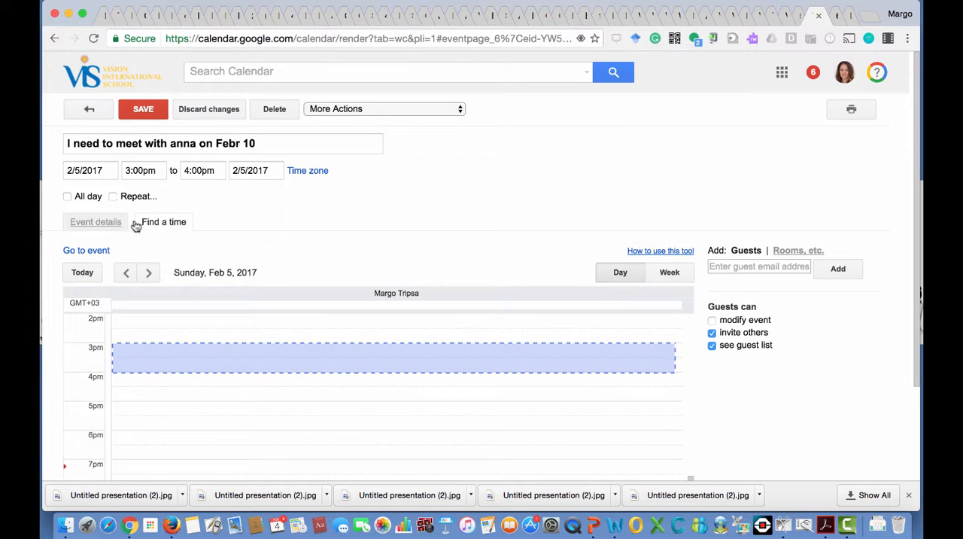
{"action": "left_click", "coordinate": [90, 112]}
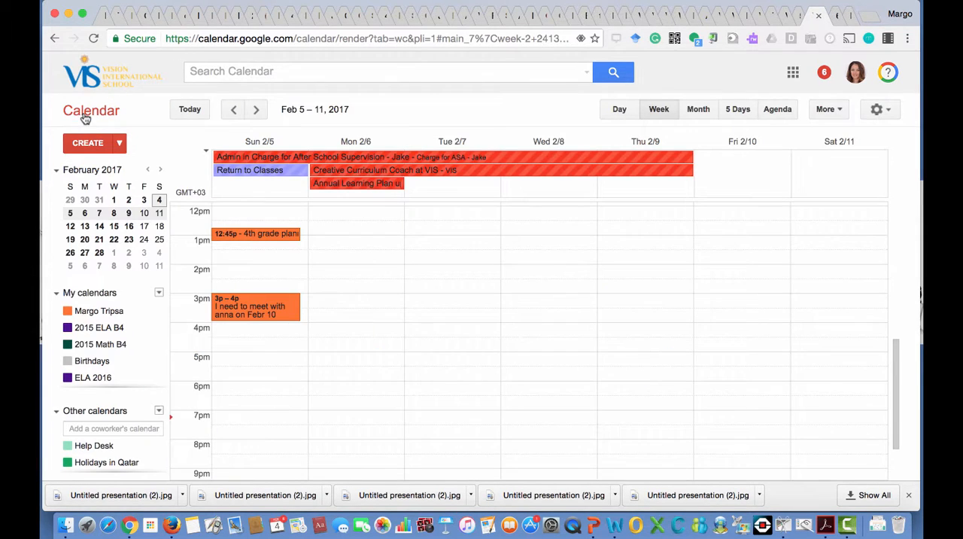
Reopen the 3pm Sunday meeting event and add a colleague as a guest by picking their suggested school e-mail address.
{"action": "left_click", "coordinate": [288, 313]}
{"action": "left_click", "coordinate": [396, 281]}
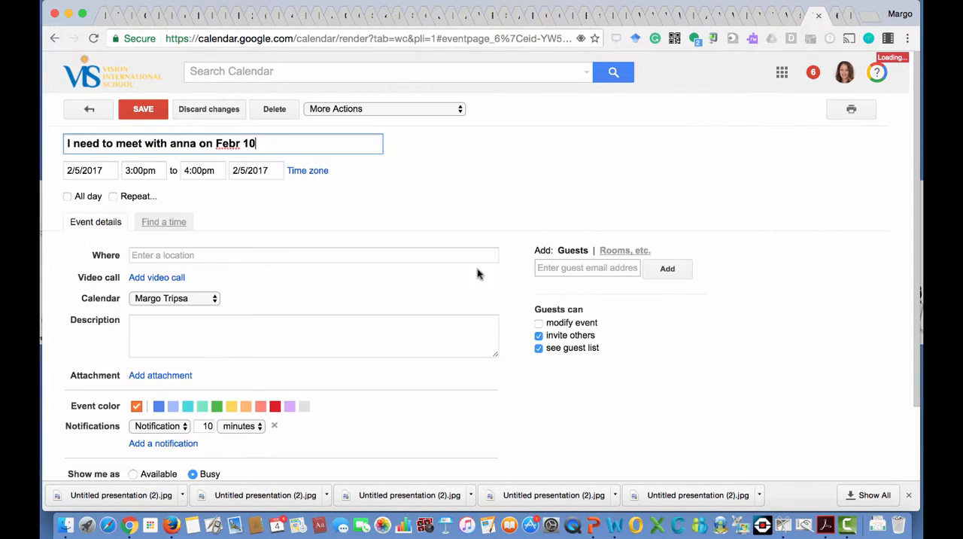
{"action": "left_click", "coordinate": [624, 268]}
{"action": "type", "text": "cosmi"}
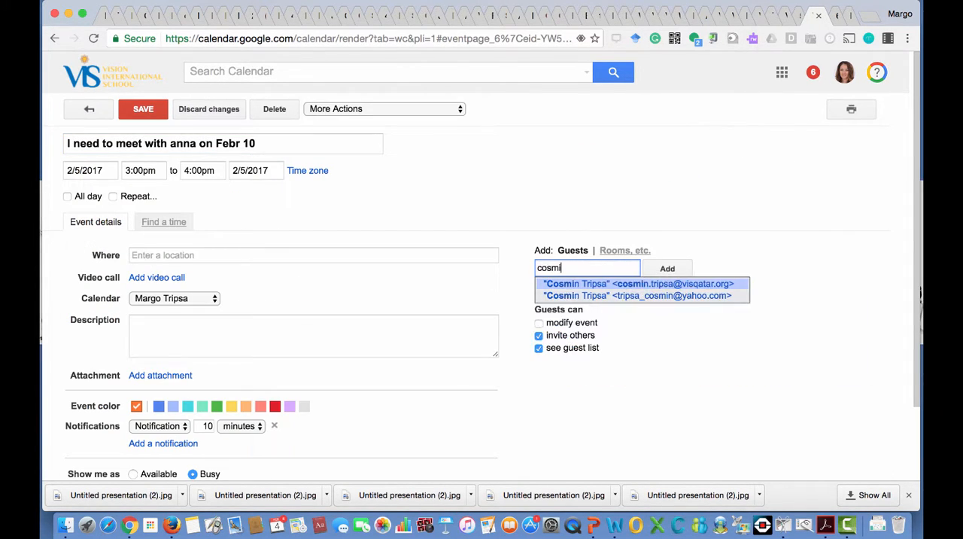
{"action": "type", "text": "n"}
{"action": "left_click", "coordinate": [722, 284]}
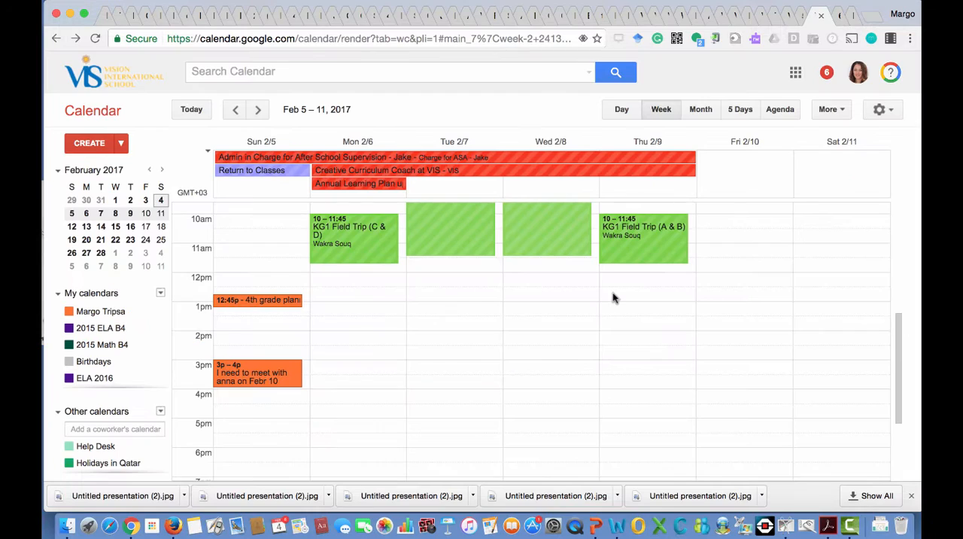
Start a new event on Tuesday, February 7, 2pm–3pm, in the full editor and title it "Common Planning Time".
{"action": "left_click", "coordinate": [430, 346]}
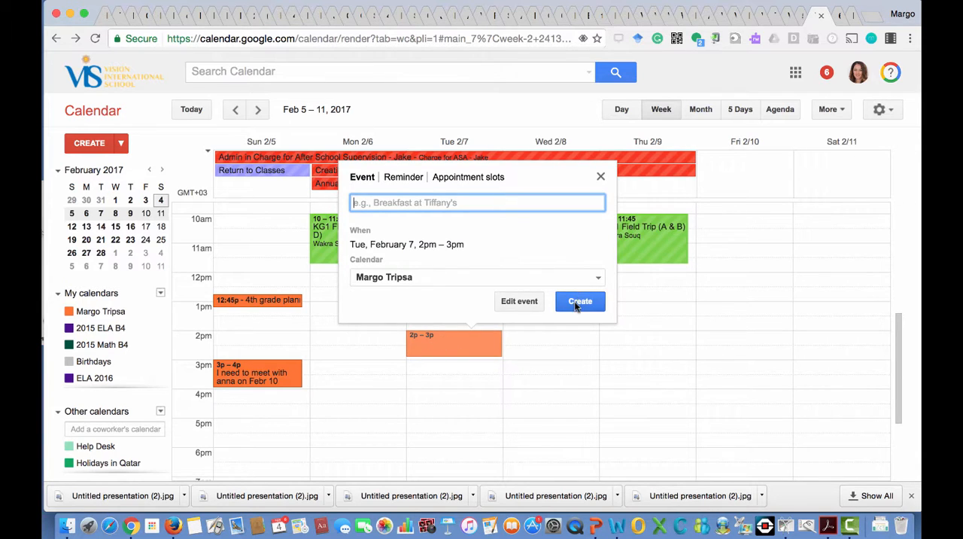
{"action": "left_click", "coordinate": [537, 302]}
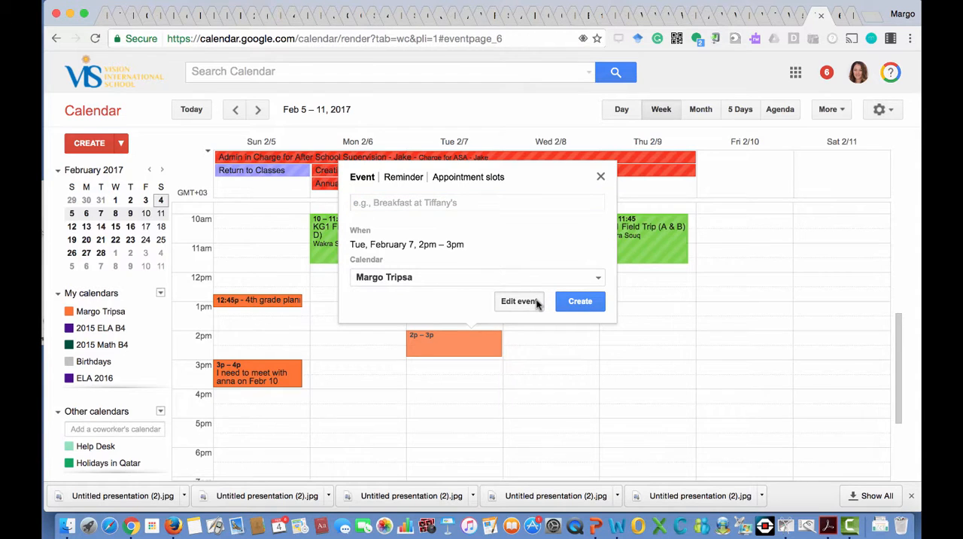
{"action": "type", "text": "Common Planning"}
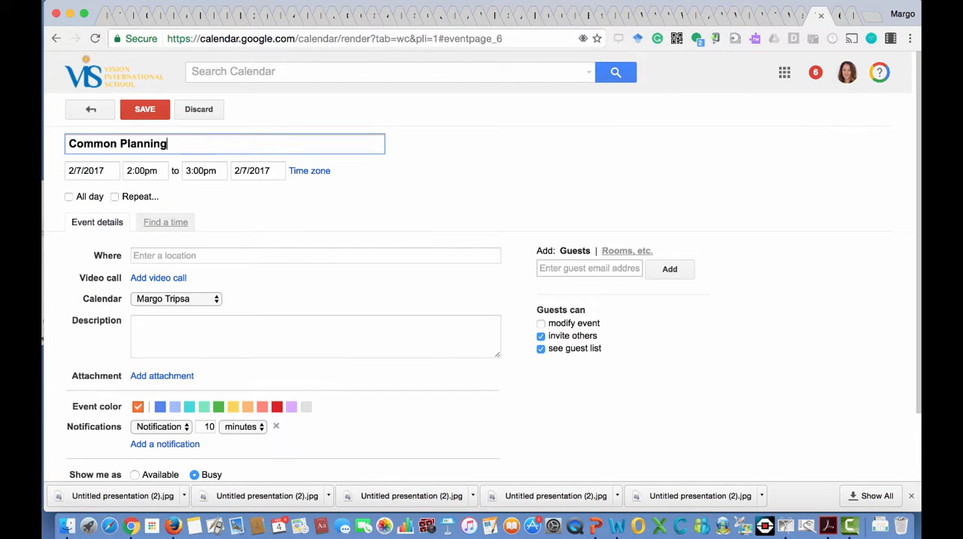
{"action": "type", "text": " Time"}
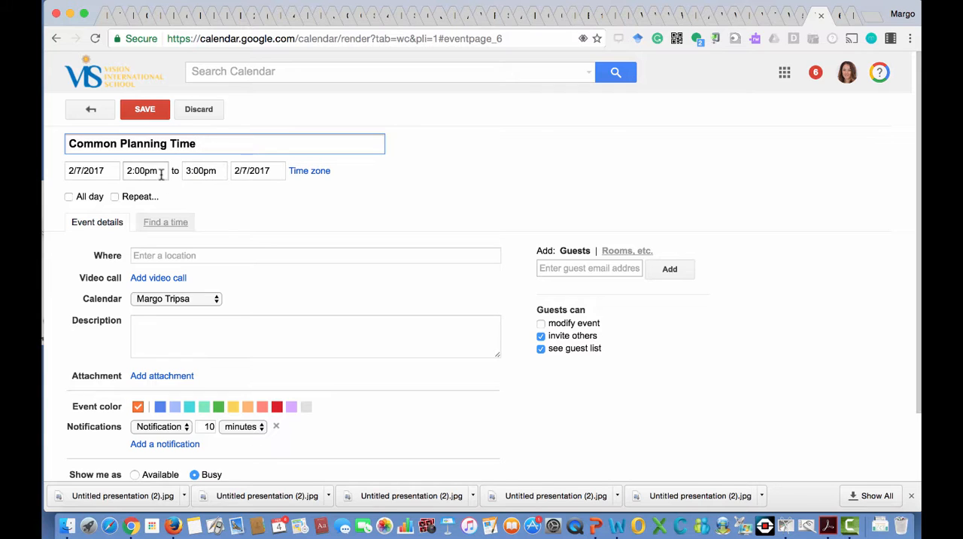
Set the location of the Common Planning Time event to "Virtually".
{"action": "left_click", "coordinate": [172, 255]}
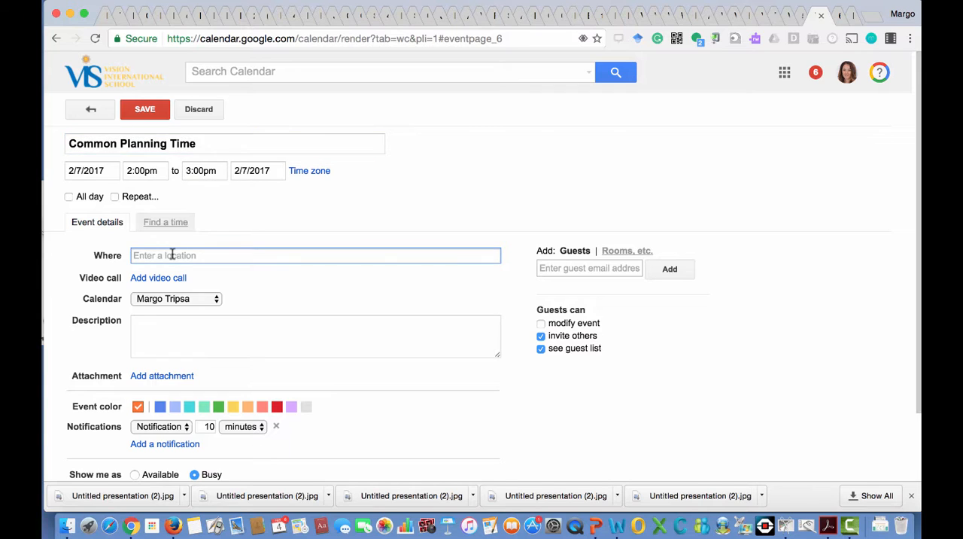
{"action": "type", "text": "Virtually"}
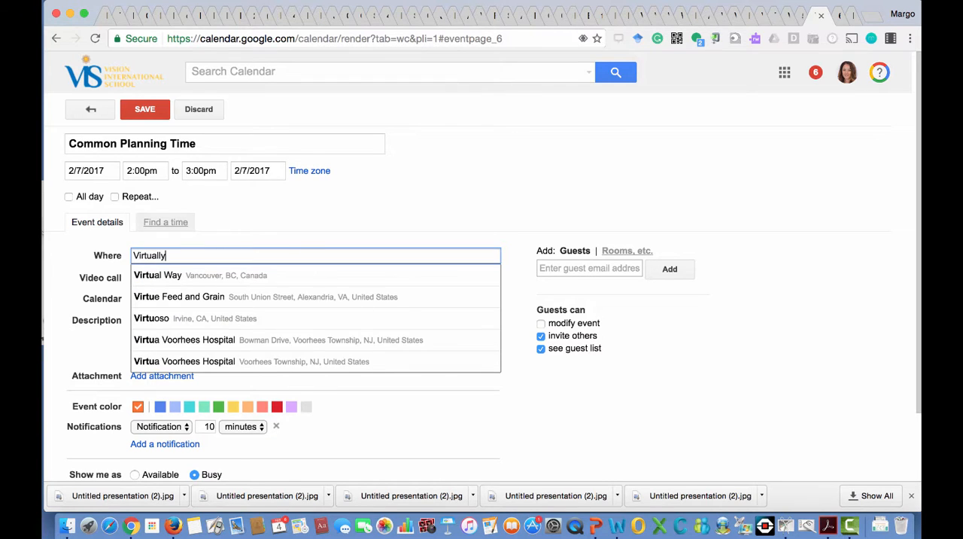
{"action": "left_click", "coordinate": [301, 205]}
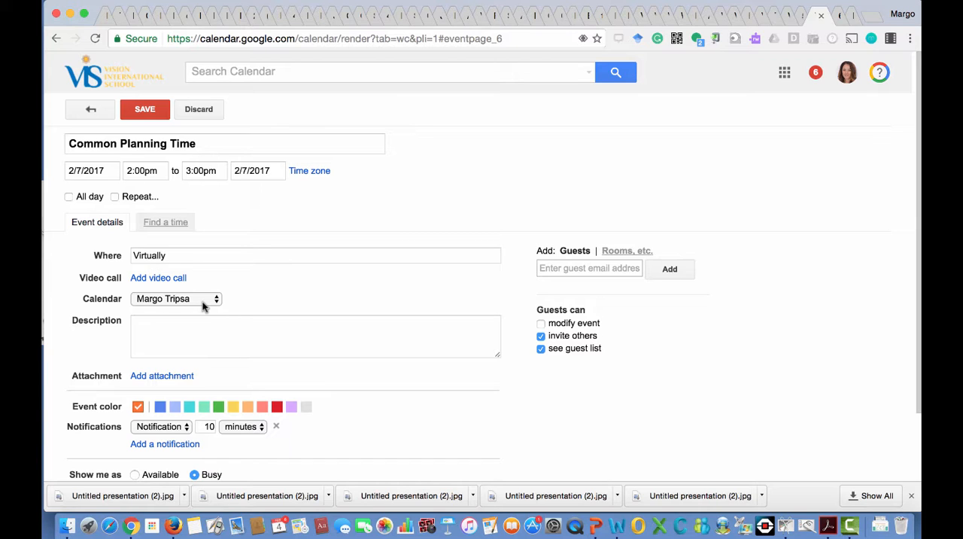
Add a colleague as a guest to the Common Planning Time event and add a video call to it.
{"action": "left_click", "coordinate": [202, 305]}
{"action": "scroll", "coordinate": [263, 334], "scroll_direction": "down", "scroll_amount": 3}
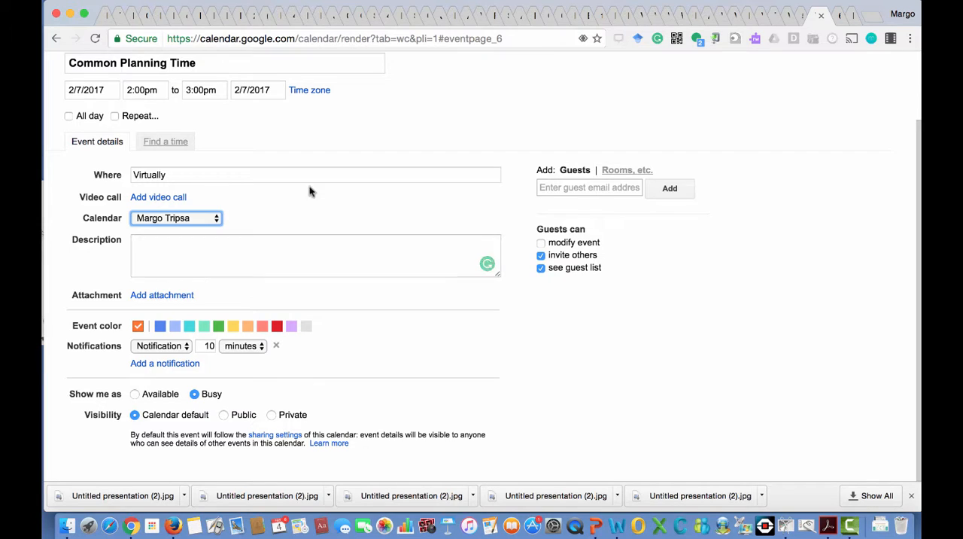
{"action": "scroll", "coordinate": [311, 191], "scroll_direction": "up", "scroll_amount": 1}
{"action": "scroll", "coordinate": [315, 192], "scroll_direction": "up", "scroll_amount": 2}
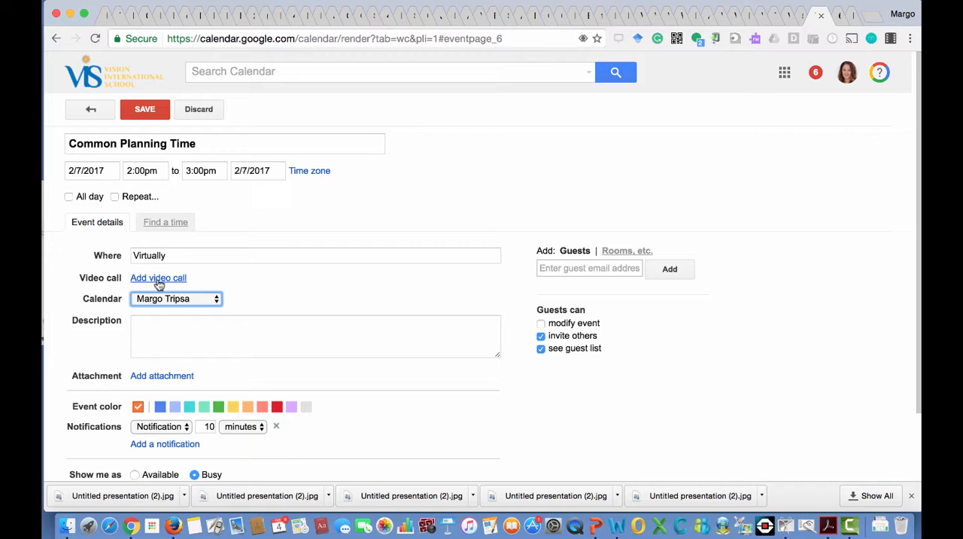
{"action": "left_click", "coordinate": [575, 267]}
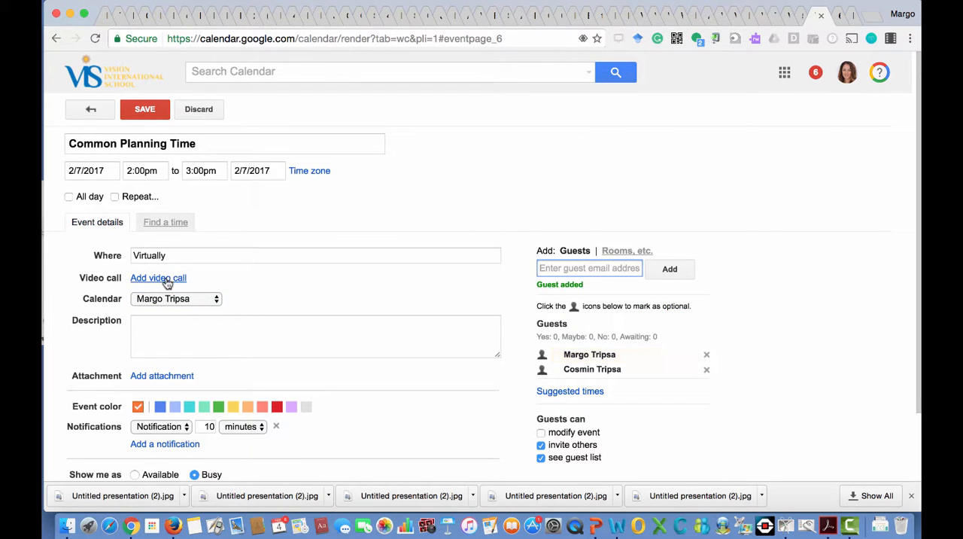
{"action": "left_click", "coordinate": [165, 279]}
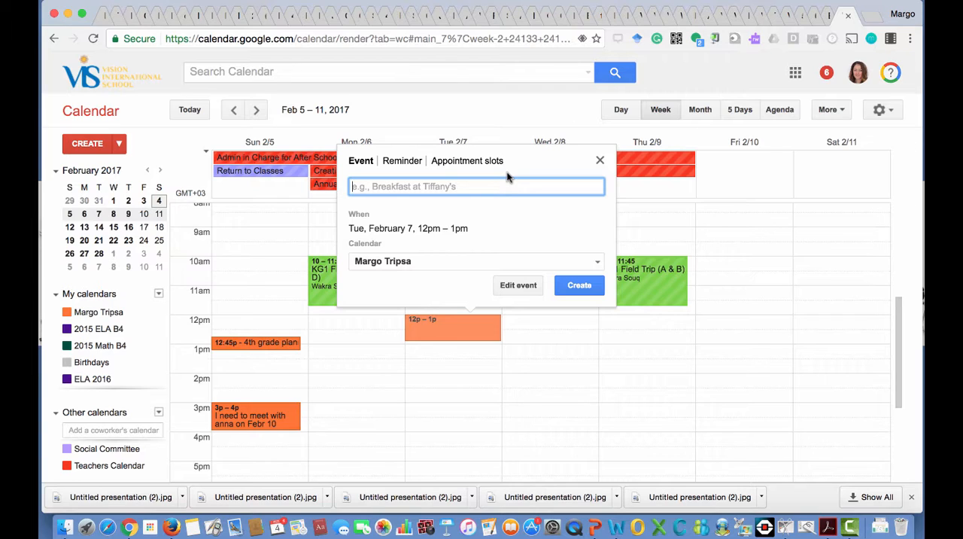
Start an appointment slots block on Tuesday, February 7, 12pm–1pm, offered as slots of 20 minutes.
{"action": "left_click", "coordinate": [600, 160]}
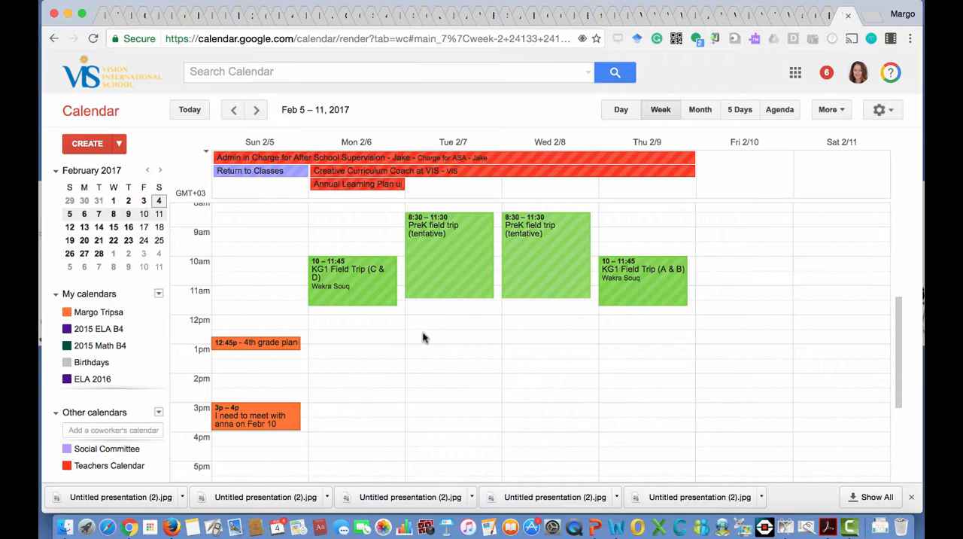
{"action": "left_click", "coordinate": [430, 328]}
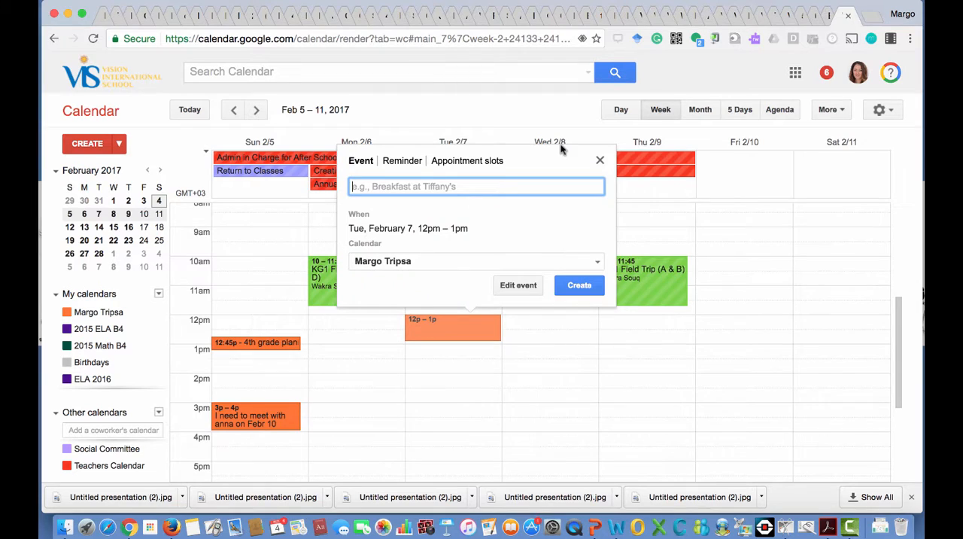
{"action": "left_click", "coordinate": [452, 161]}
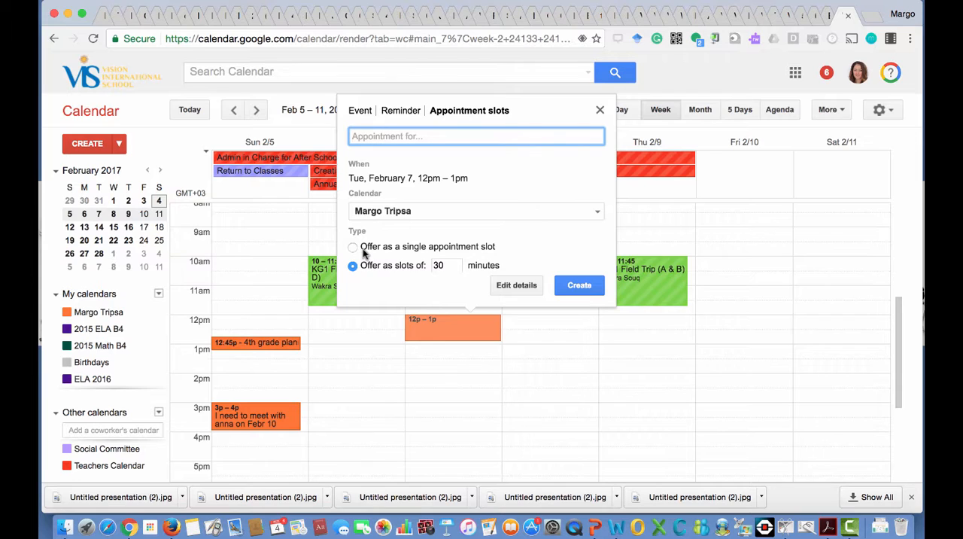
{"action": "left_click", "coordinate": [448, 264]}
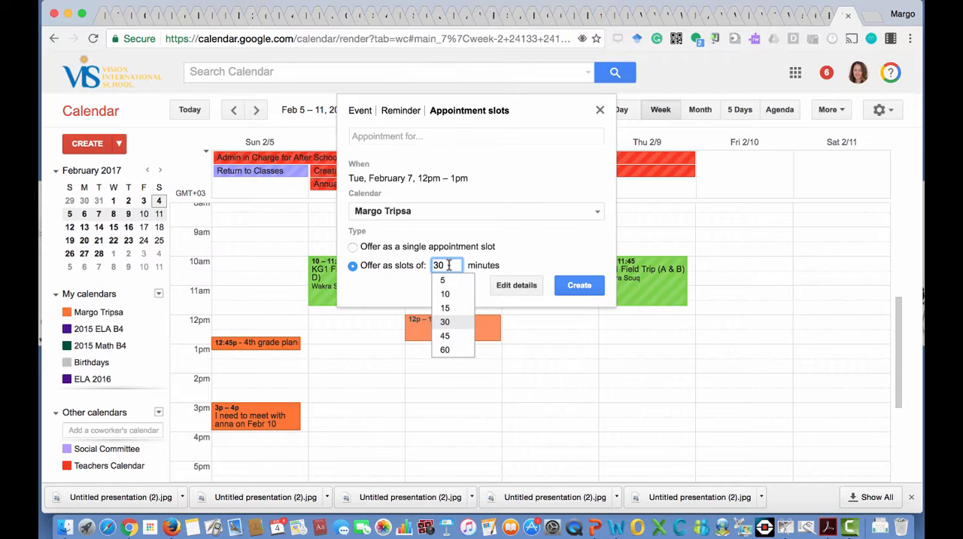
{"action": "key", "text": "BackSpace"}
{"action": "key", "text": "BackSpace"}
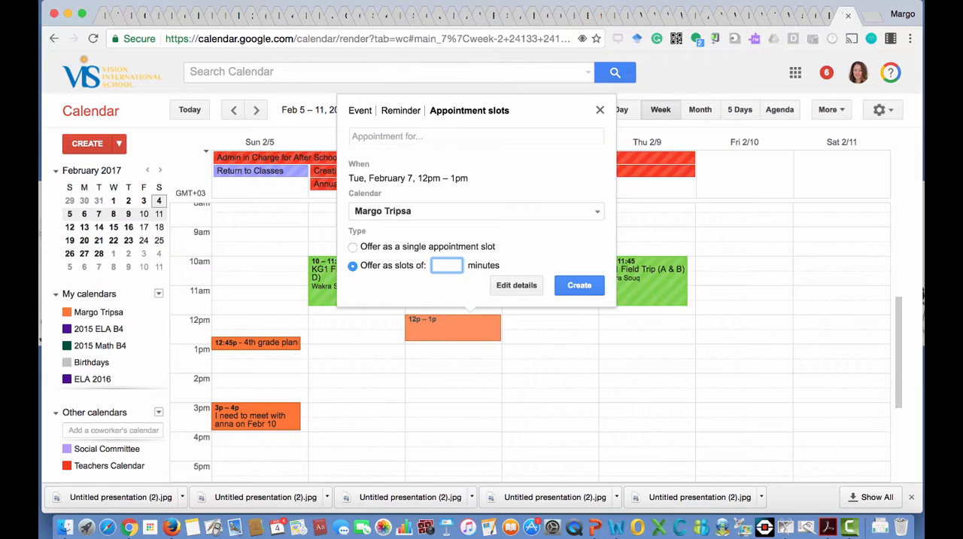
{"action": "type", "text": "20"}
Open the appointment block's full details and set its end time to 3:00pm.
{"action": "left_click", "coordinate": [520, 286]}
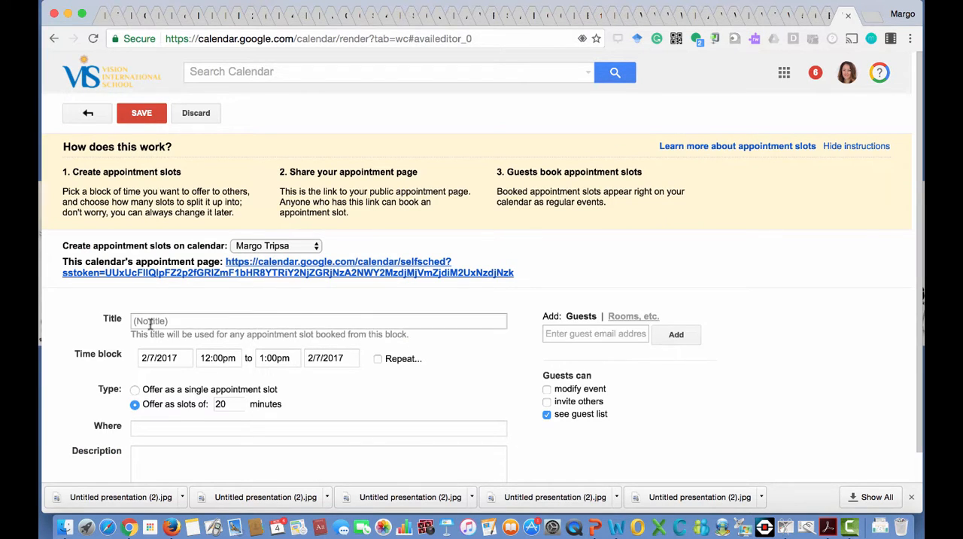
{"action": "scroll", "coordinate": [204, 409], "scroll_direction": "down", "scroll_amount": 1}
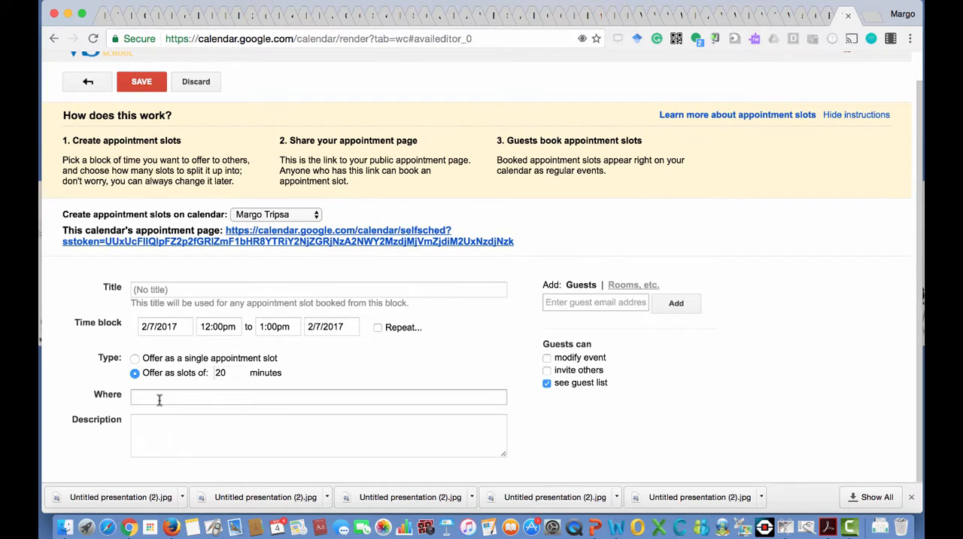
{"action": "left_click", "coordinate": [567, 304]}
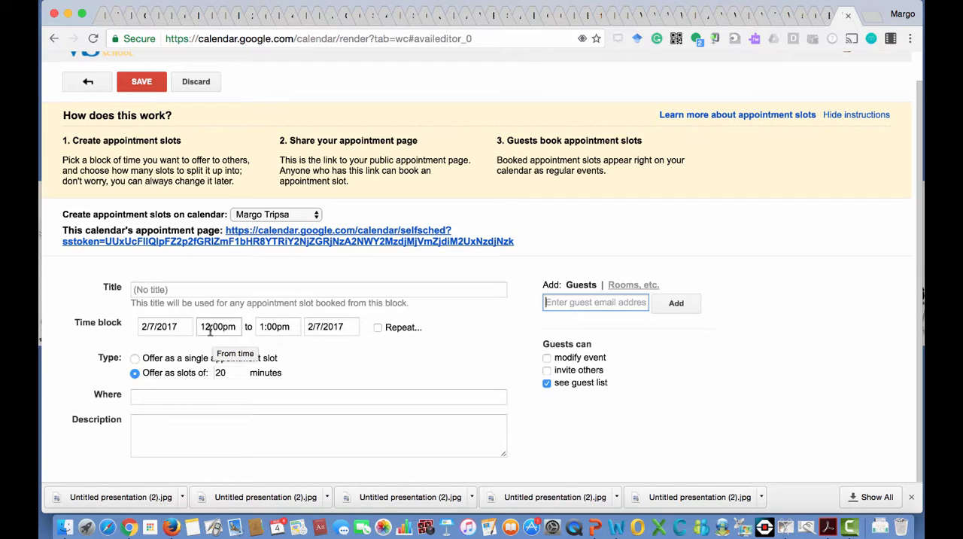
{"action": "left_click", "coordinate": [262, 326]}
{"action": "key", "text": "BackSpace"}
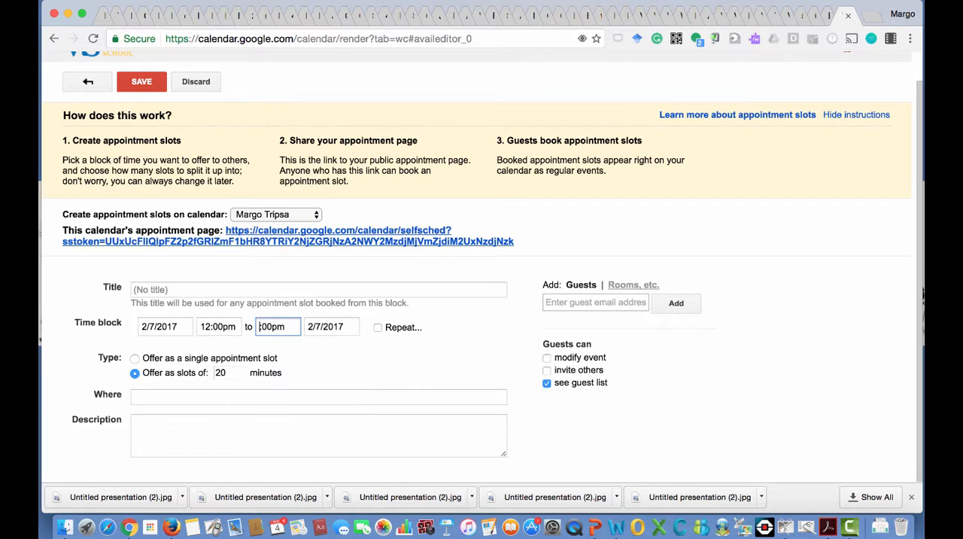
{"action": "type", "text": "3"}
{"action": "left_click", "coordinate": [342, 368]}
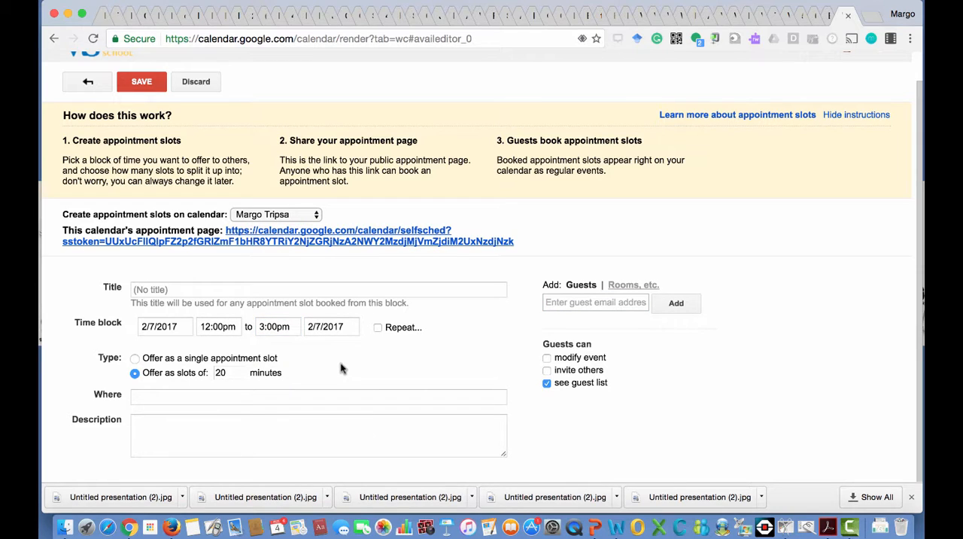
Select the link of the calendar's appointment page and save the appointment block.
{"action": "left_click_drag", "start_coordinate": [515, 243], "coordinate": [227, 228]}
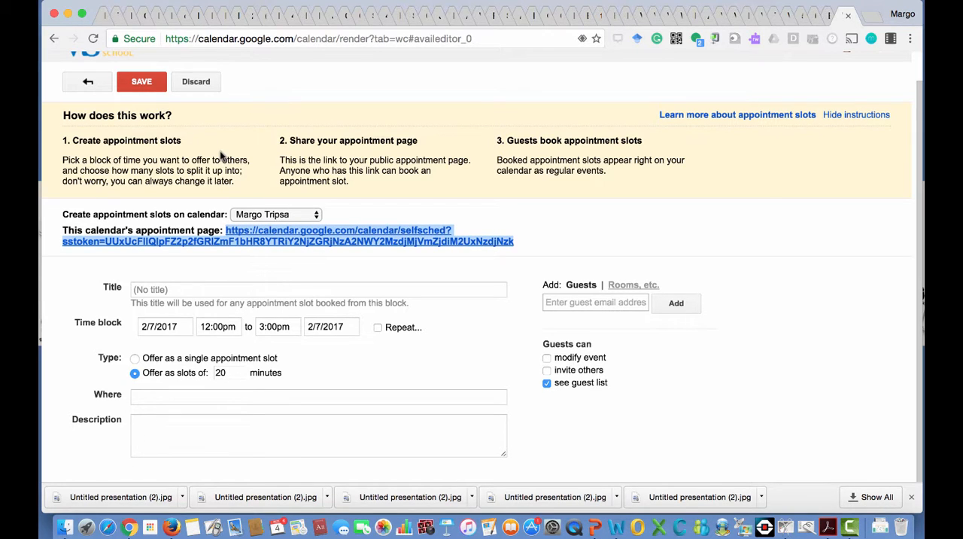
{"action": "left_click", "coordinate": [137, 83]}
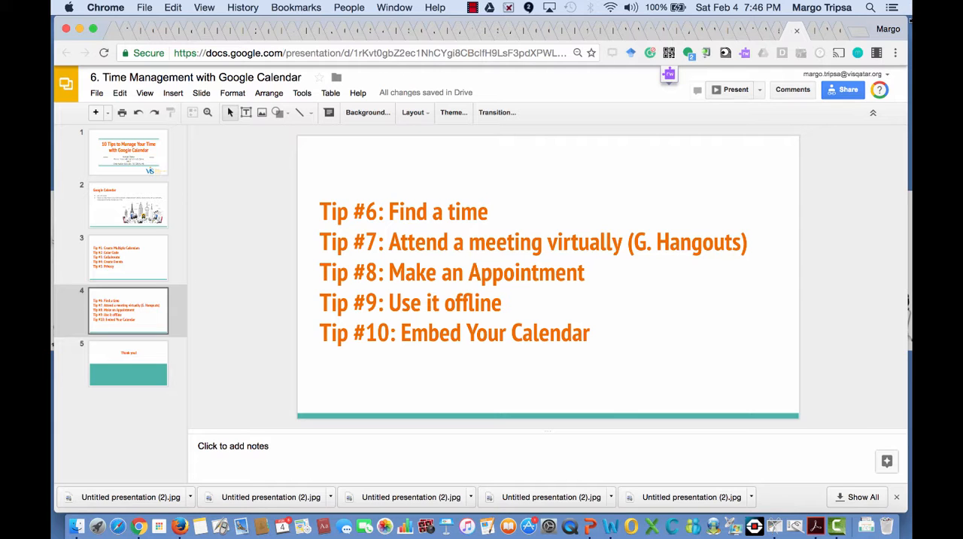
Switch from the tips presentation back to Google Calendar and bring up the list of options that includes Offline.
{"action": "left_click", "coordinate": [816, 30]}
{"action": "left_click", "coordinate": [811, 30]}
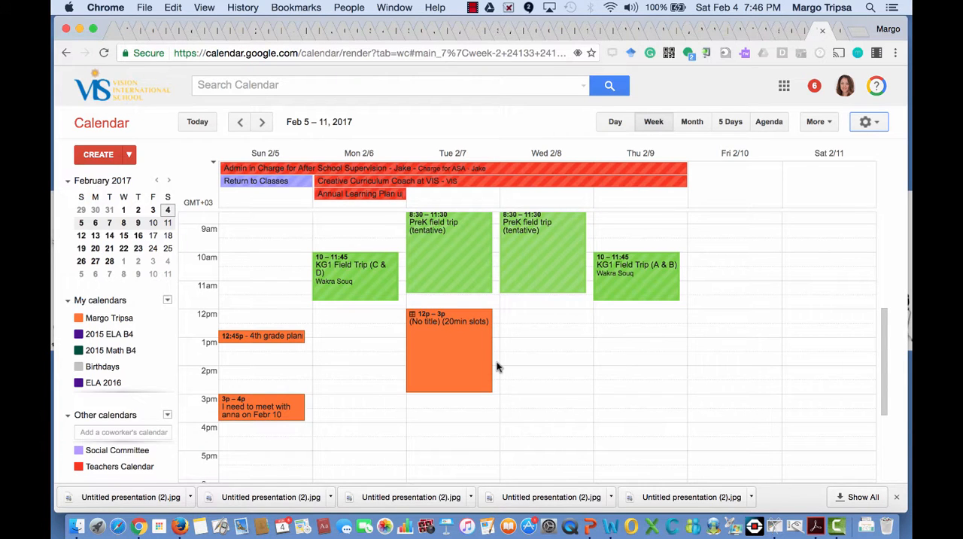
{"action": "left_click", "coordinate": [870, 125]}
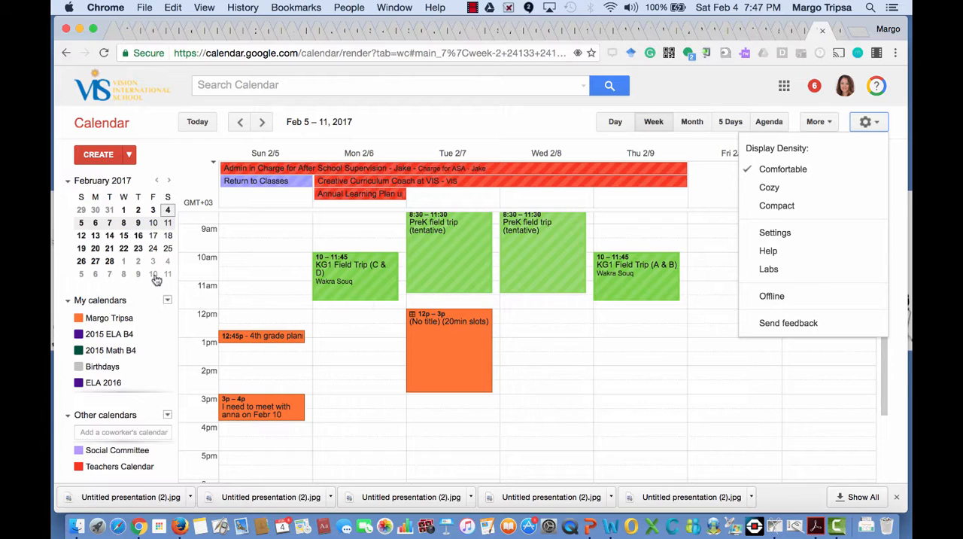
Open the settings of the personal calendar under My calendars and view the Embed This Calendar code.
{"action": "left_click", "coordinate": [172, 324]}
{"action": "scroll", "coordinate": [173, 322], "scroll_direction": "down", "scroll_amount": 3}
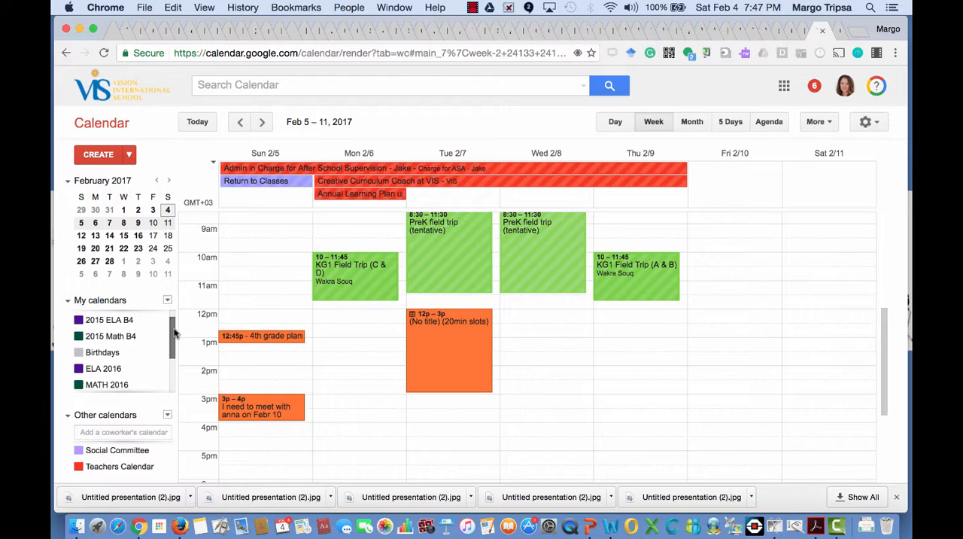
{"action": "scroll", "coordinate": [174, 322], "scroll_direction": "up", "scroll_amount": 3}
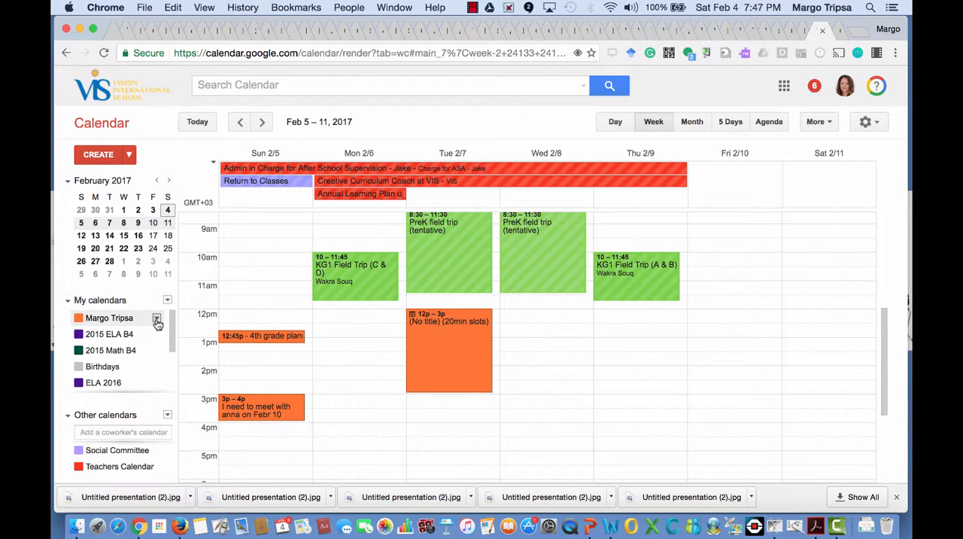
{"action": "left_click", "coordinate": [157, 319]}
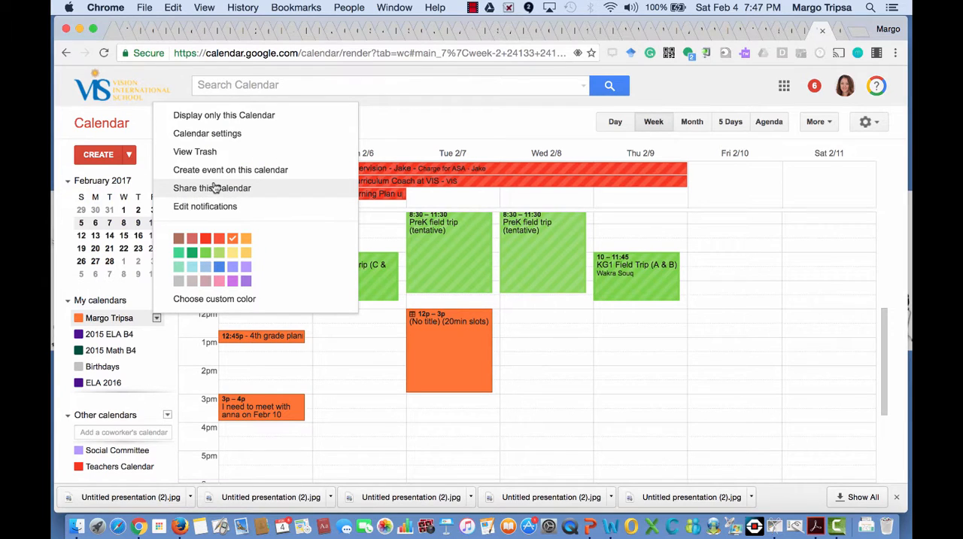
{"action": "left_click", "coordinate": [236, 136]}
{"action": "scroll", "coordinate": [422, 293], "scroll_direction": "down", "scroll_amount": 2}
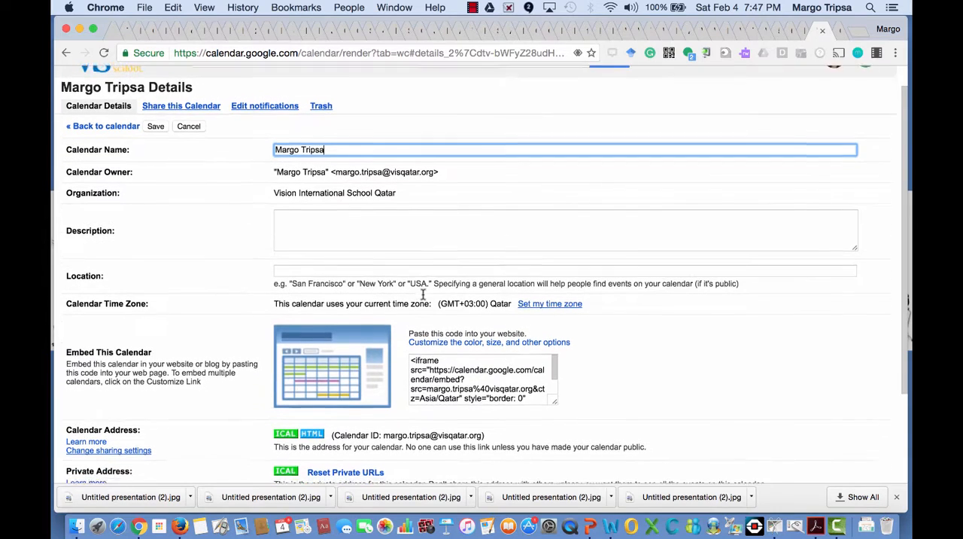
Read through the full iframe code in the Embed This Calendar section of the calendar's details.
{"action": "scroll", "coordinate": [423, 293], "scroll_direction": "down", "scroll_amount": 1}
{"action": "left_click", "coordinate": [443, 337]}
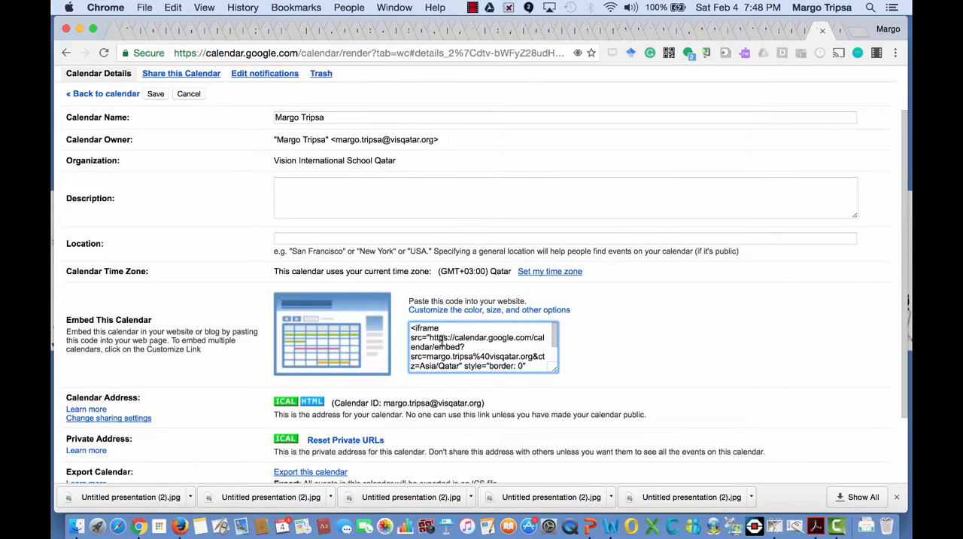
{"action": "scroll", "coordinate": [555, 342], "scroll_direction": "down", "scroll_amount": 3}
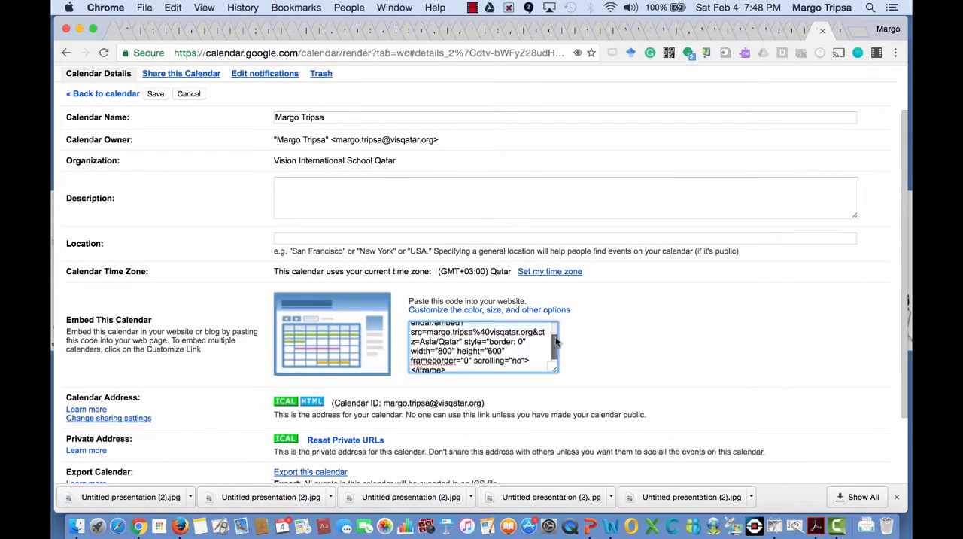
{"action": "scroll", "coordinate": [555, 342], "scroll_direction": "up", "scroll_amount": 3}
{"action": "left_click", "coordinate": [473, 7]}
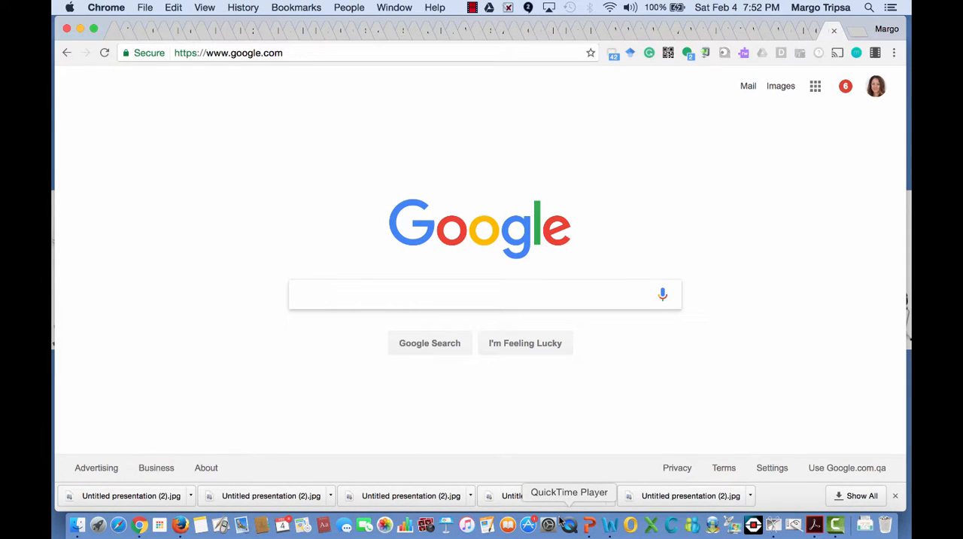
Open Google Calendar from the Google apps on the Google home page.
{"action": "left_click", "coordinate": [816, 89]}
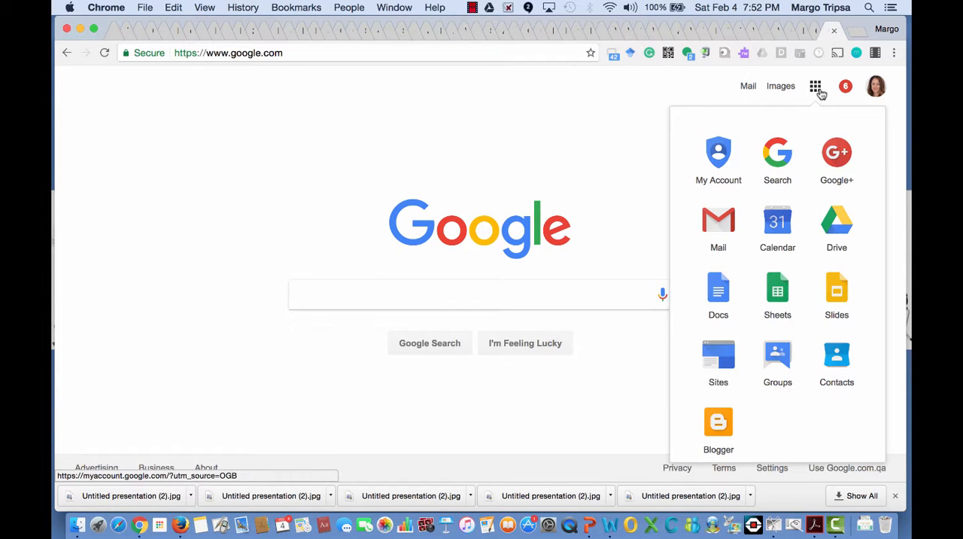
{"action": "left_click", "coordinate": [779, 215]}
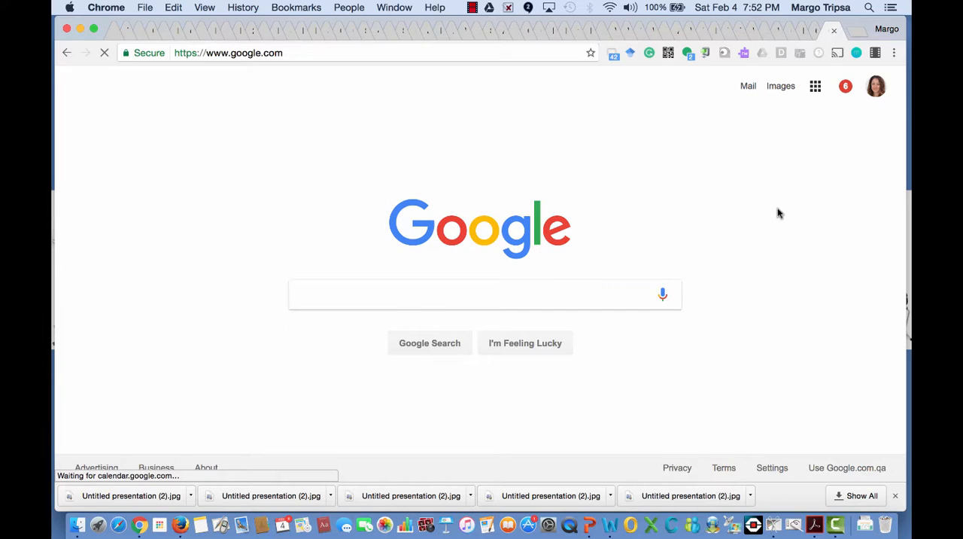
{"action": "left_click", "coordinate": [263, 128]}
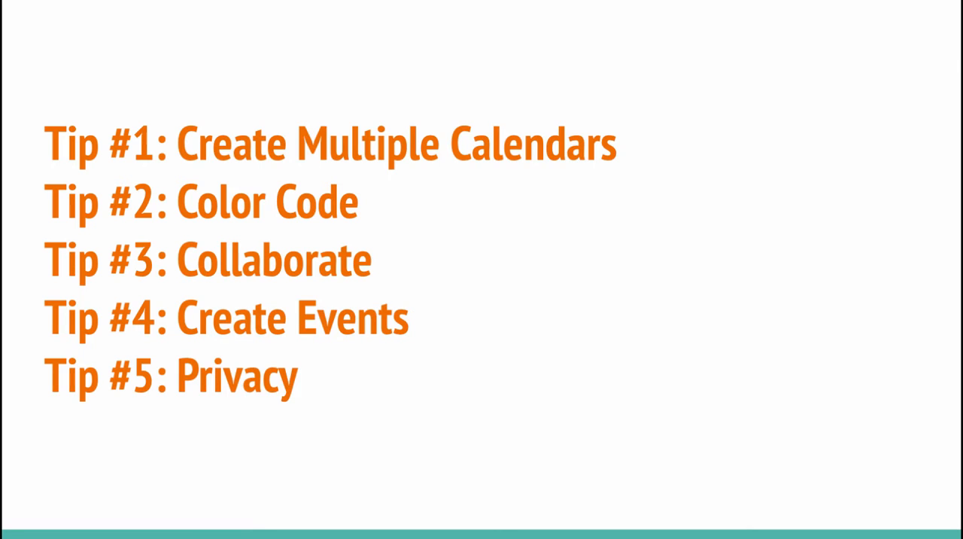
{"action": "key", "text": "Right"}
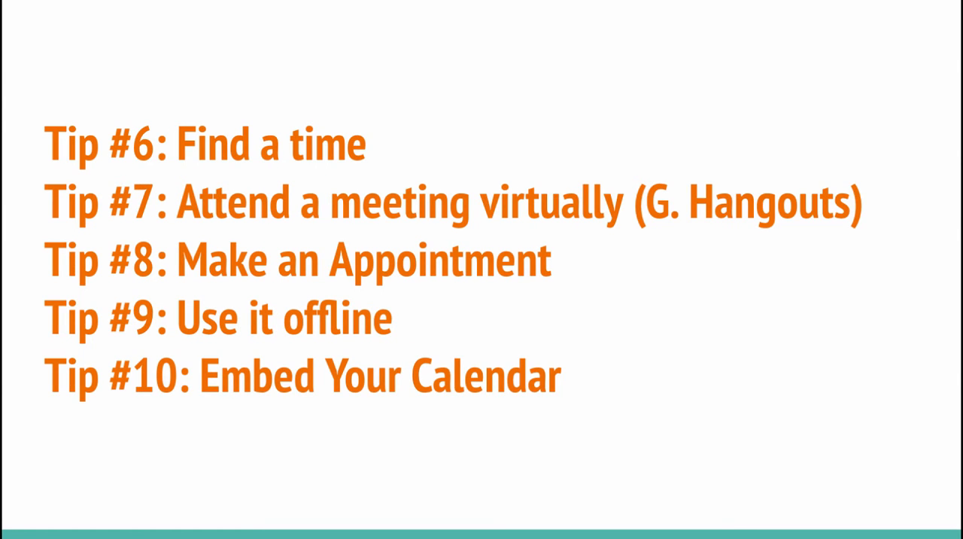
{"action": "key", "text": "Right"}
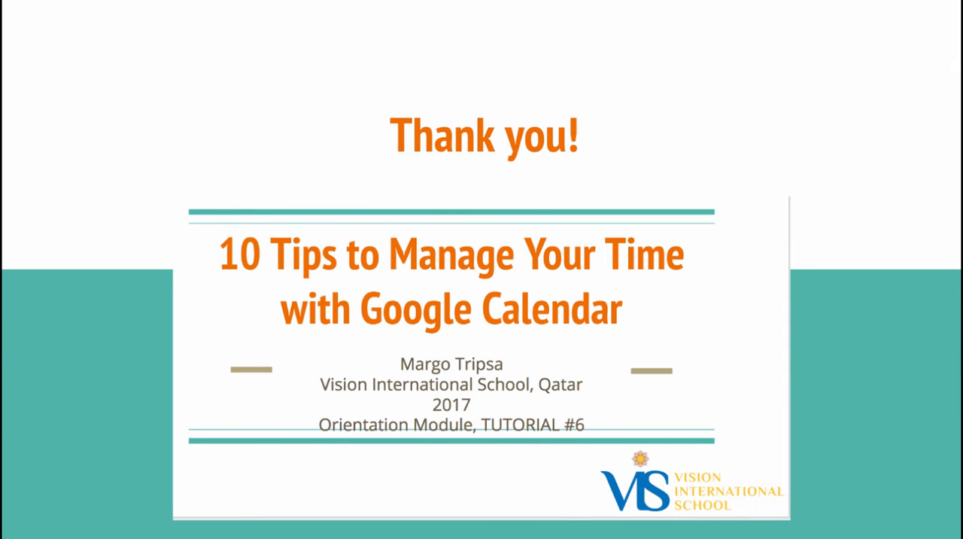